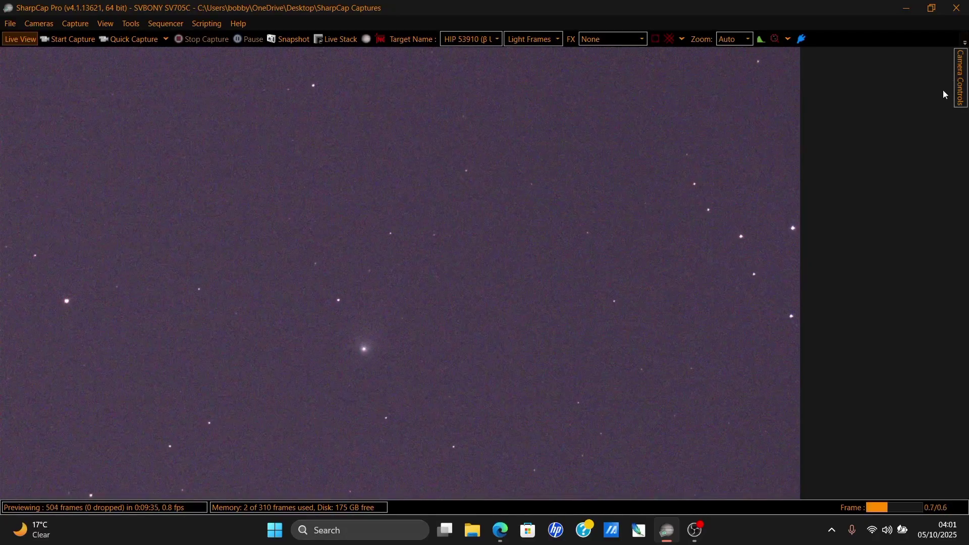
- Set gain to 320, enable LX mode, and step the exposure up through 5.19 s to 10.4 s
mouse_move(954, 95)
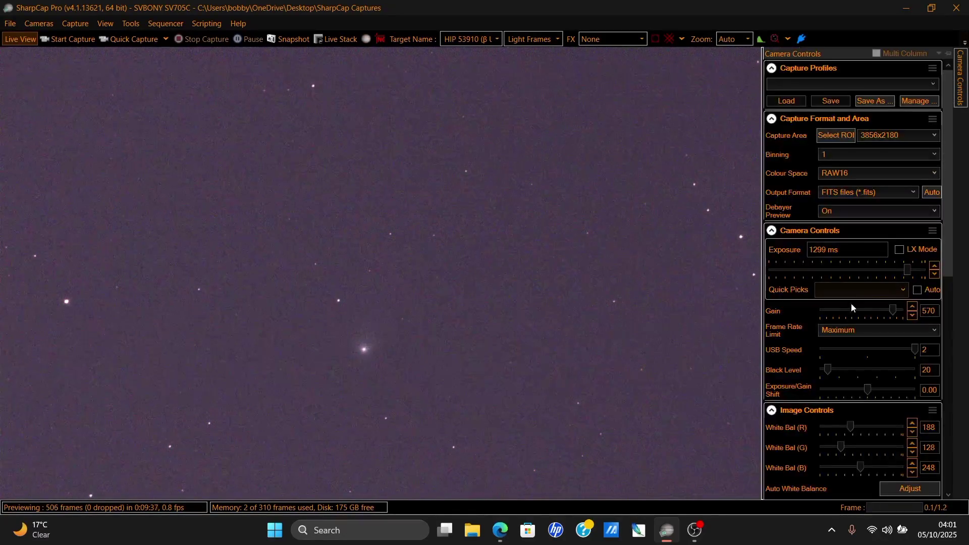
click(844, 307)
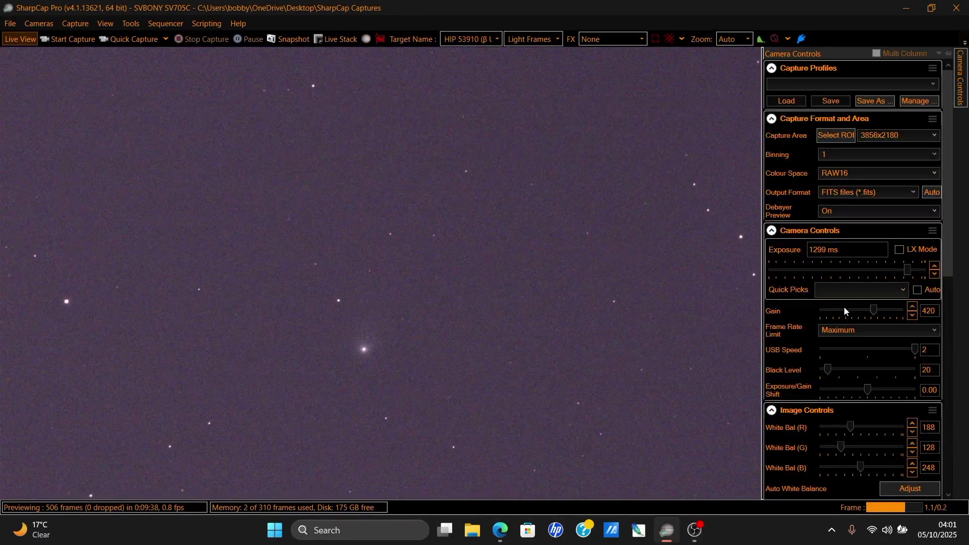
click(880, 311)
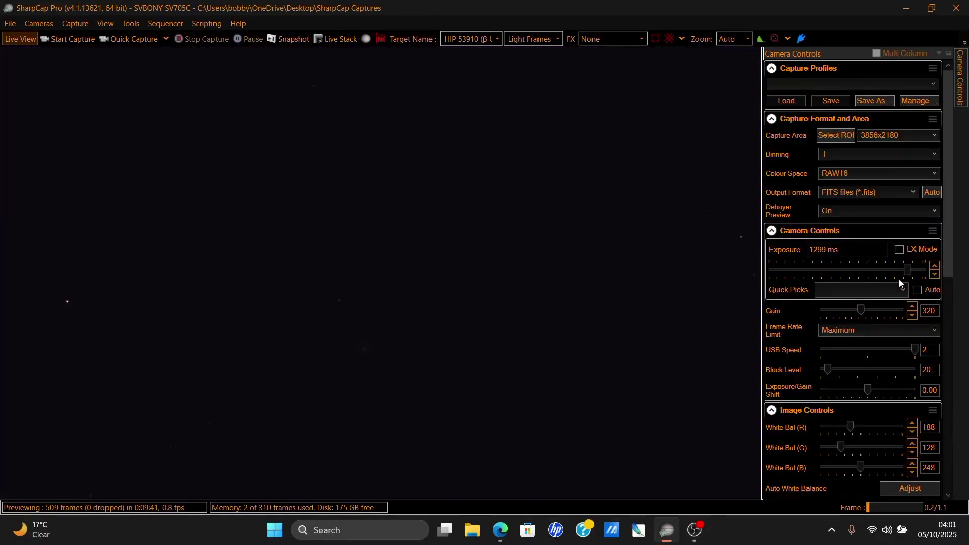
click(899, 251)
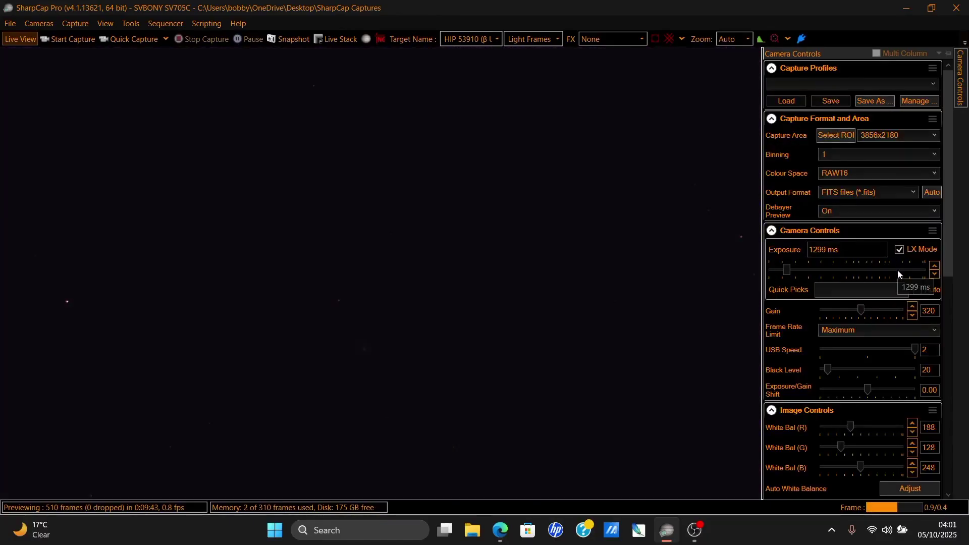
click(898, 272)
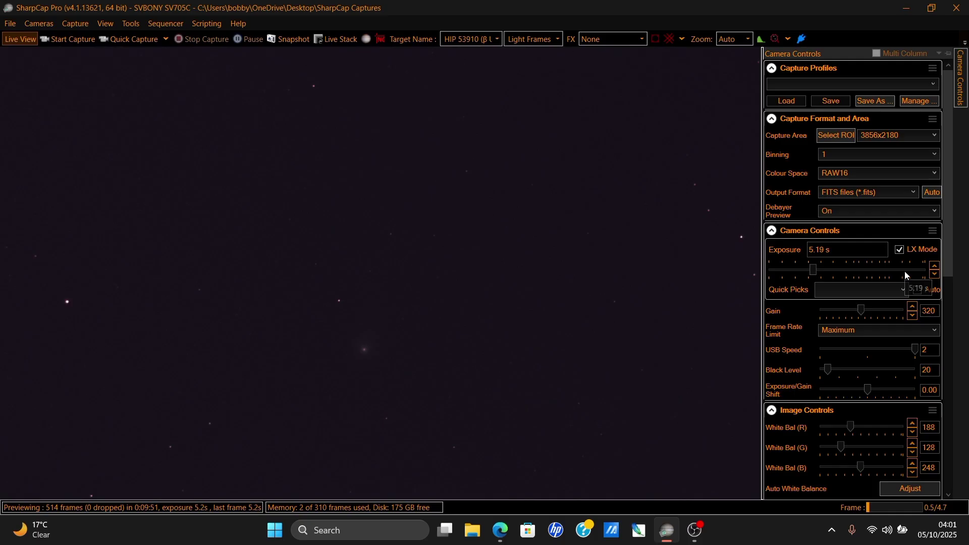
click(906, 275)
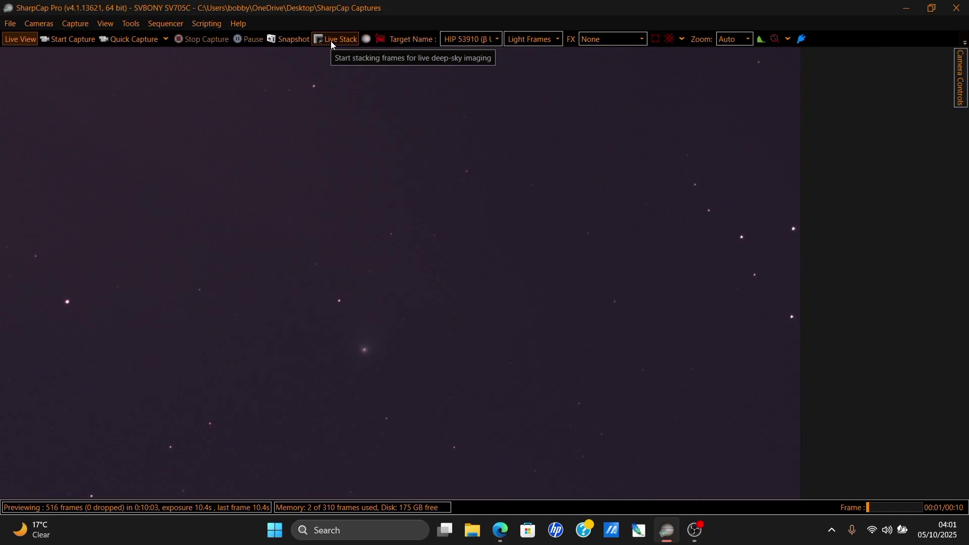
- Start live stacking, raise the mid and black levels, apply auto colour stretch, and collapse the panel
click(331, 41)
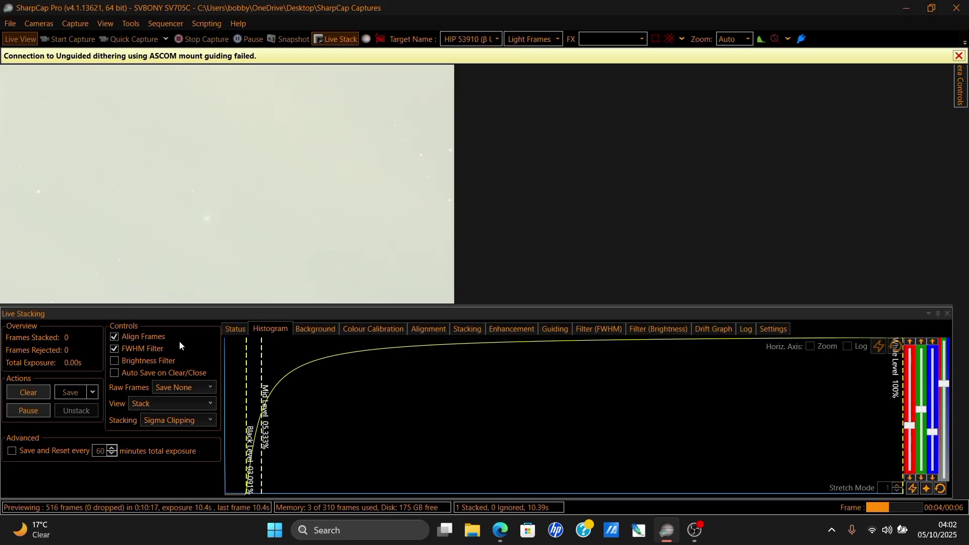
drag(261, 389, 340, 400)
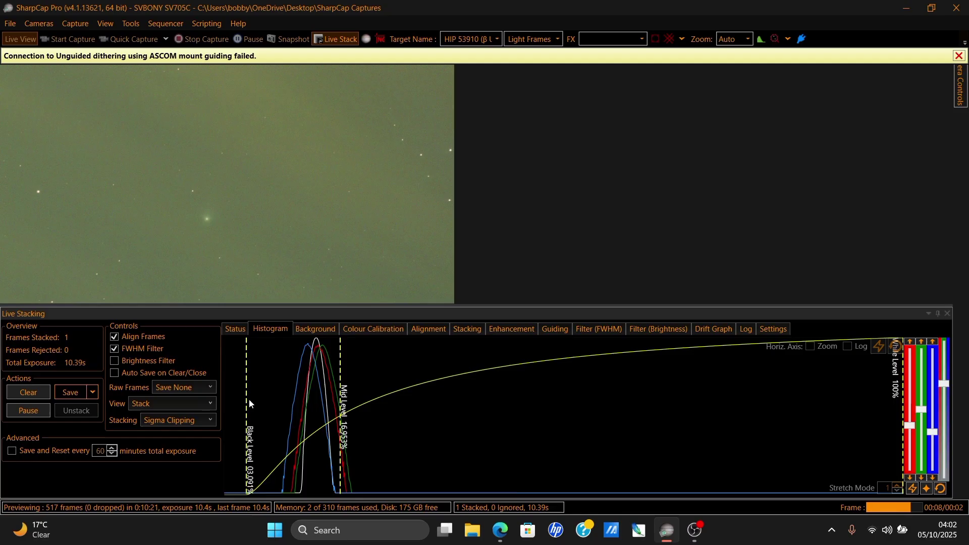
drag(249, 398, 293, 404)
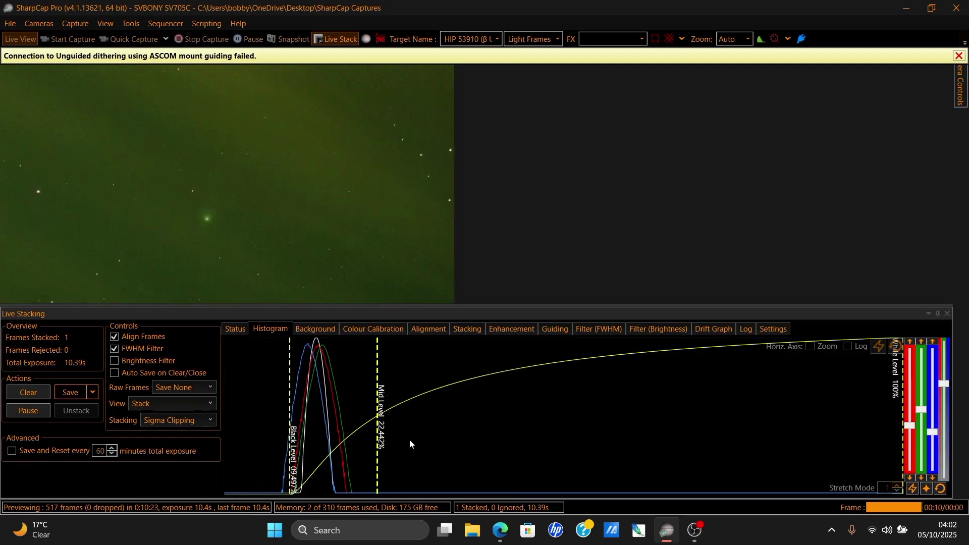
click(913, 488)
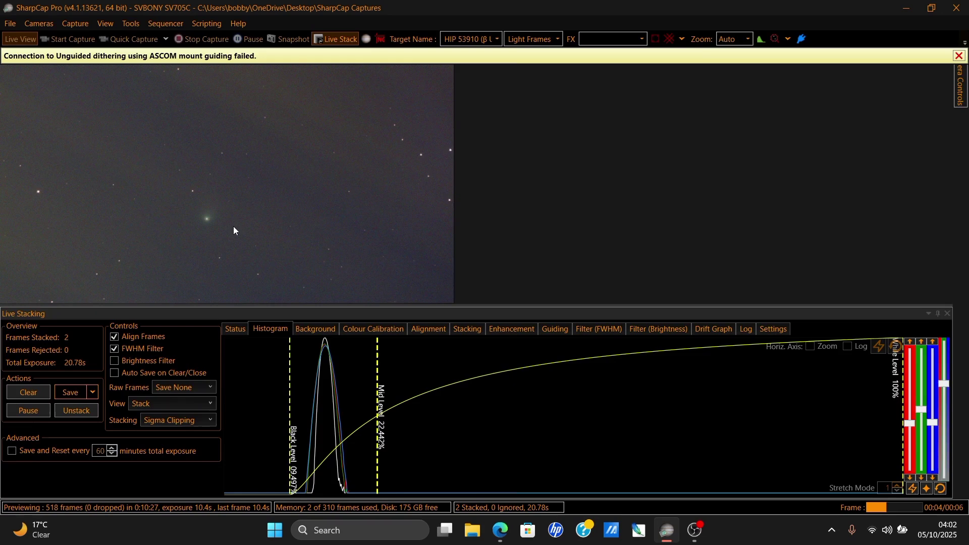
click(937, 314)
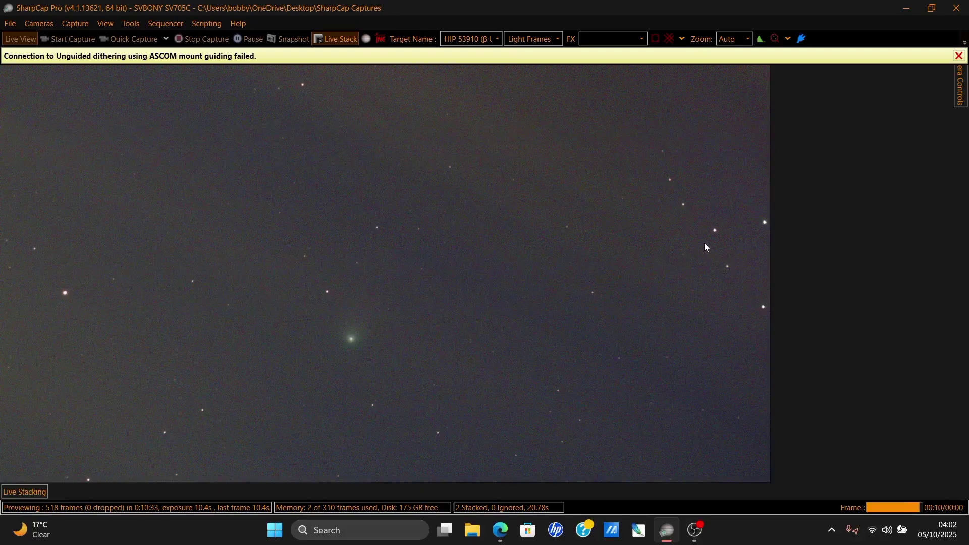
- Turn live stacking off and dismiss the dithering connection warning
click(325, 41)
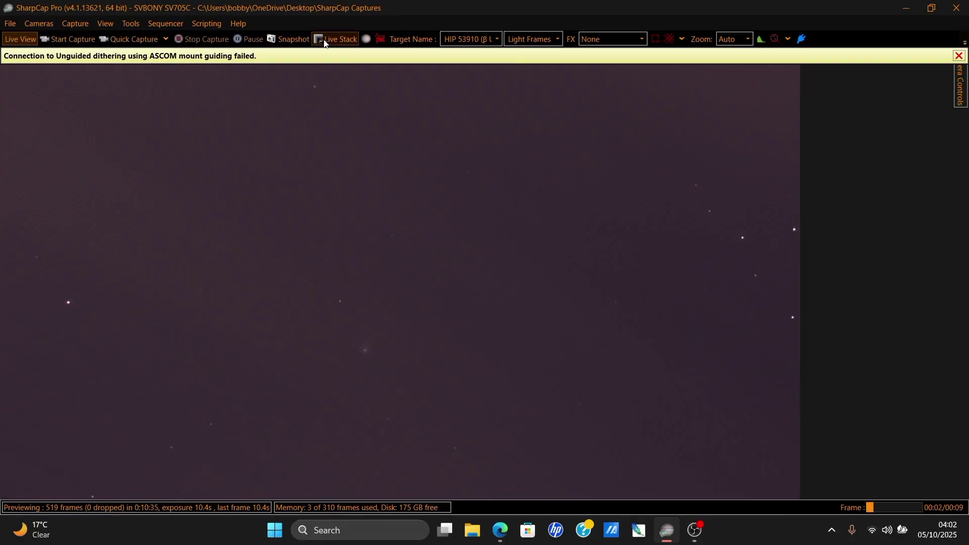
click(959, 56)
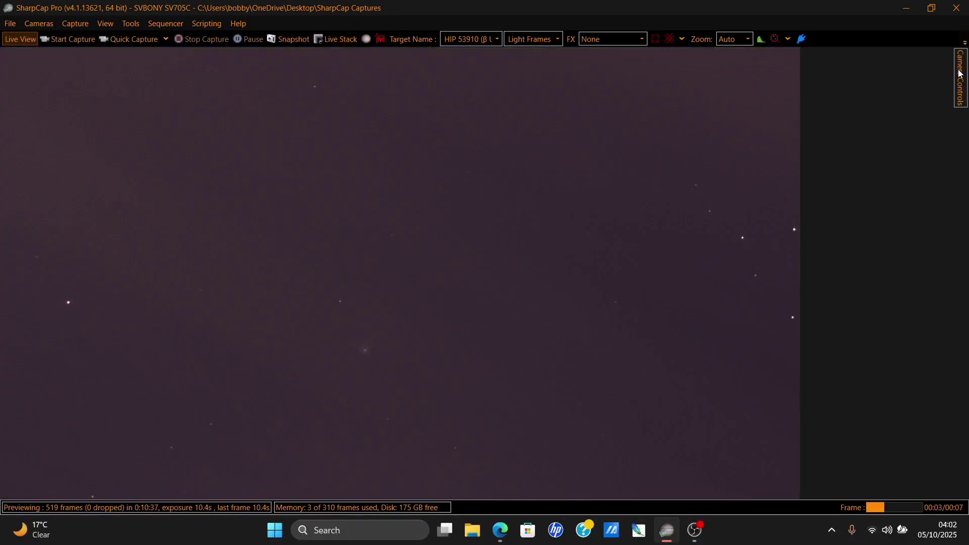
mouse_move(959, 73)
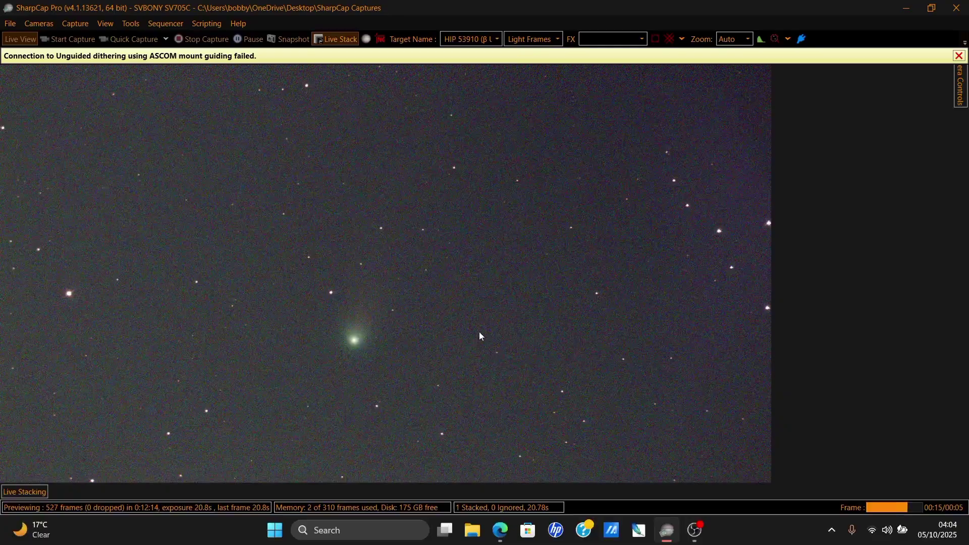
- Drag the Black and Mid Level lines left to brighten the sky, then Clear the stack
click(959, 55)
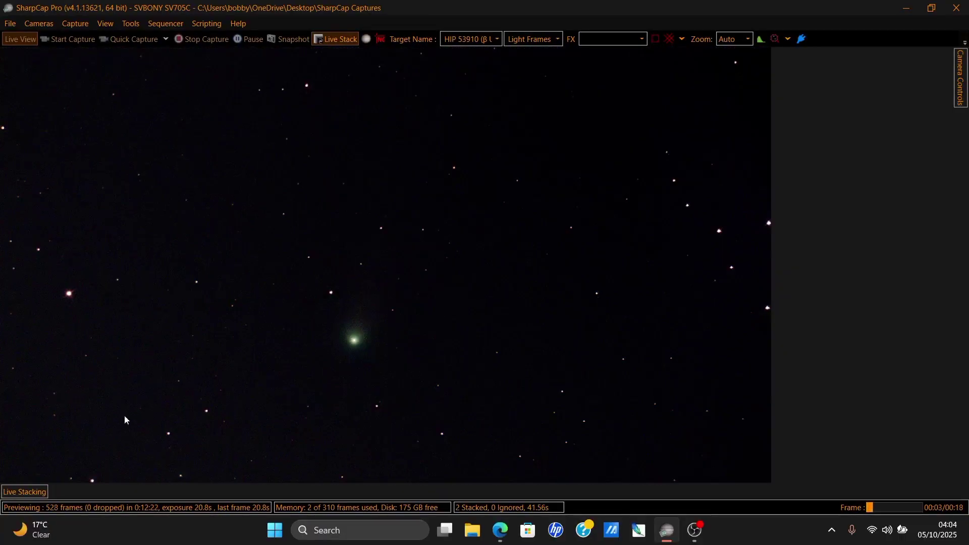
click(38, 492)
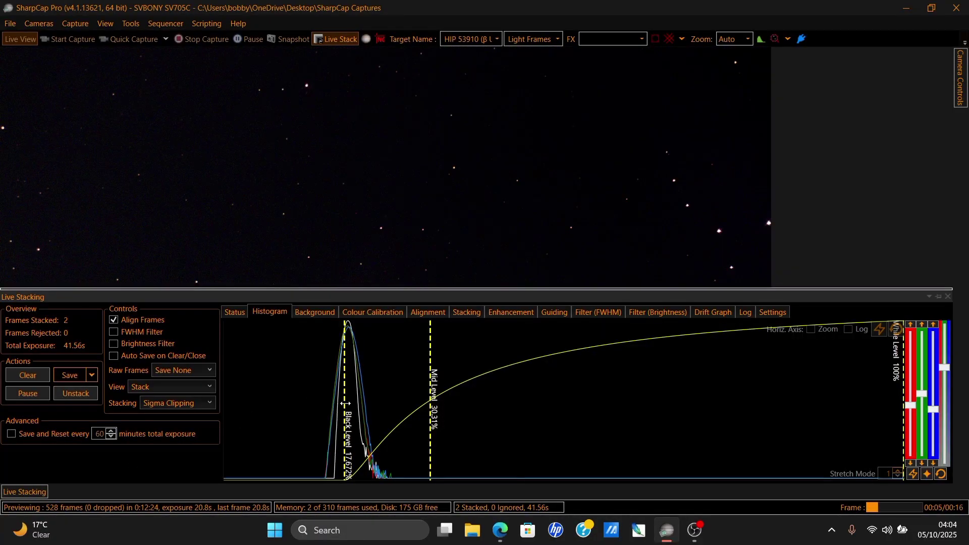
drag(345, 404, 325, 403)
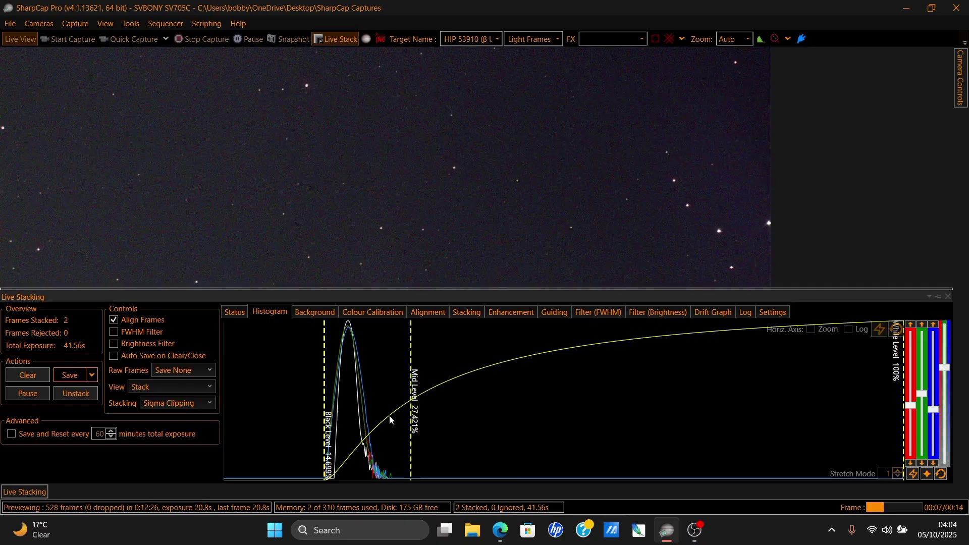
drag(412, 417, 398, 415)
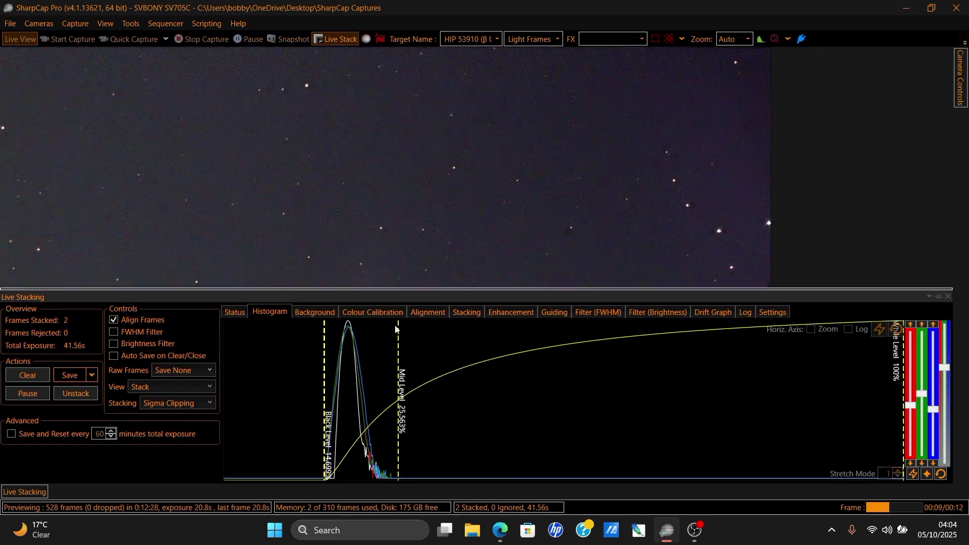
click(453, 179)
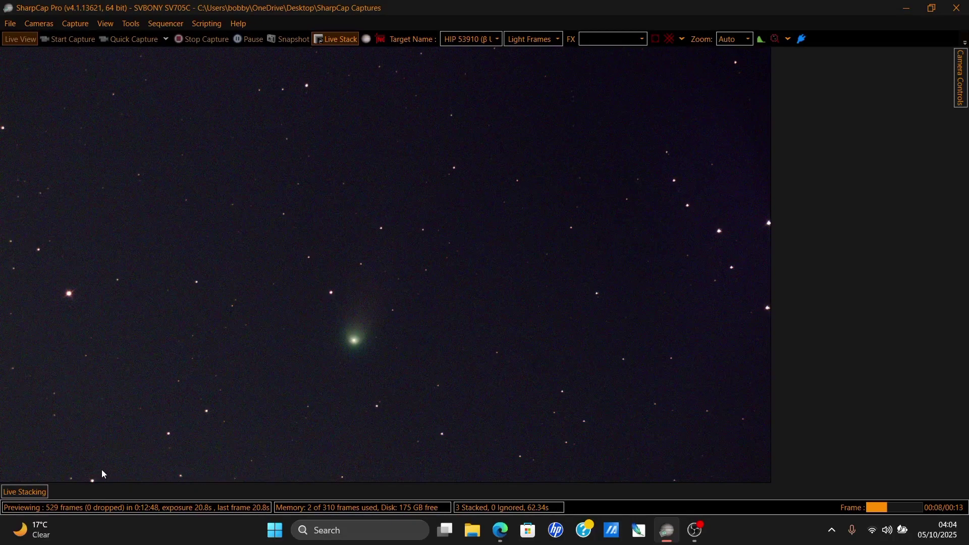
click(45, 492)
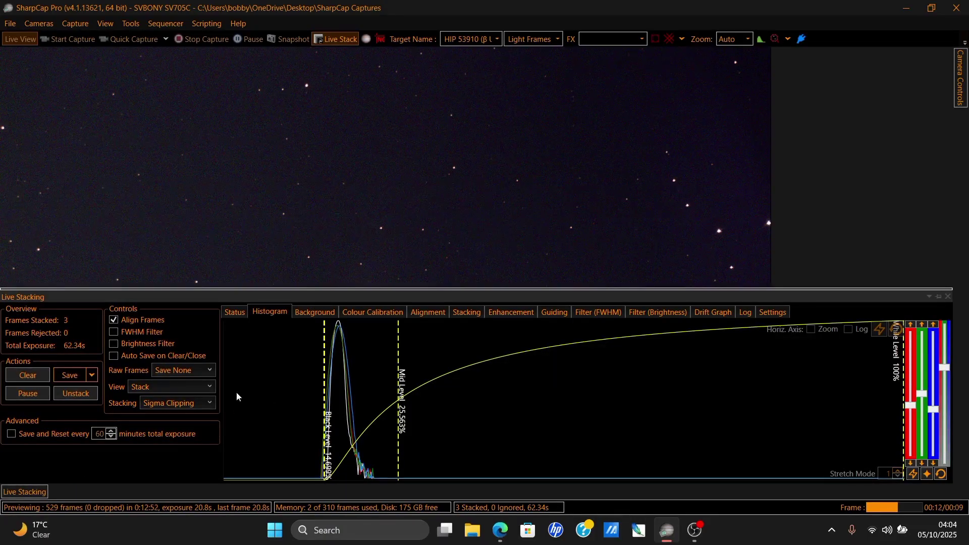
click(35, 375)
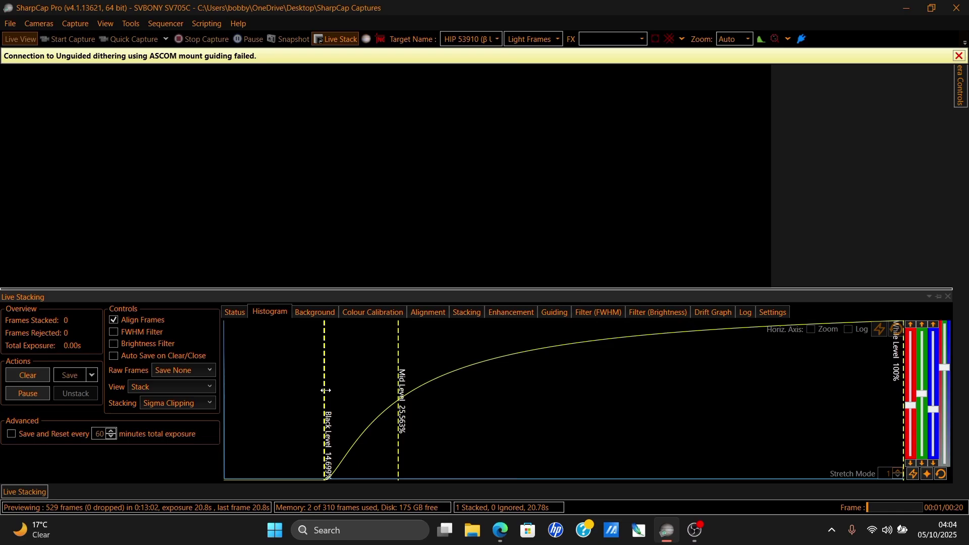
- Drag the new stack's Black and Mid Level lines left and dismiss the dithering warning
drag(326, 391, 297, 390)
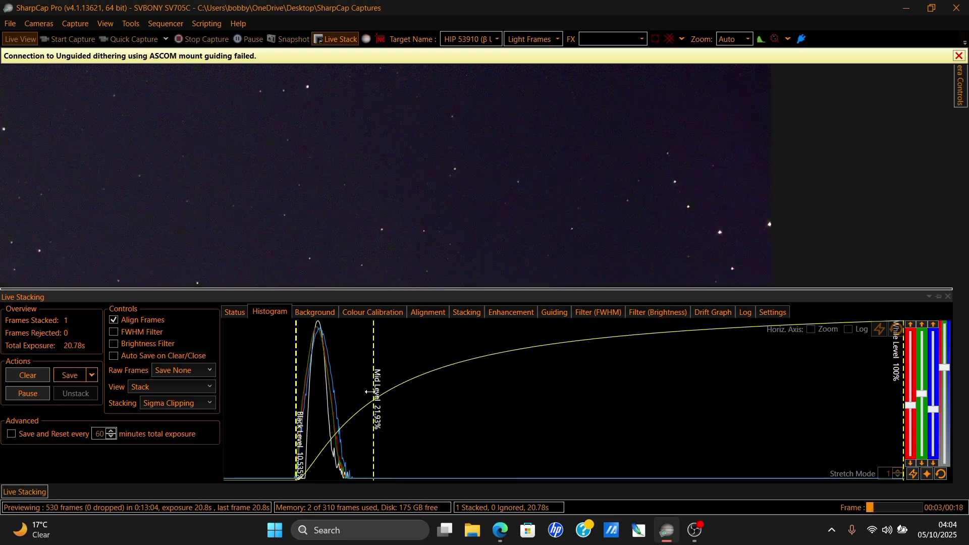
mouse_move(373, 392)
mouse_down()
mouse_move(347, 395)
mouse_move(361, 381)
mouse_up()
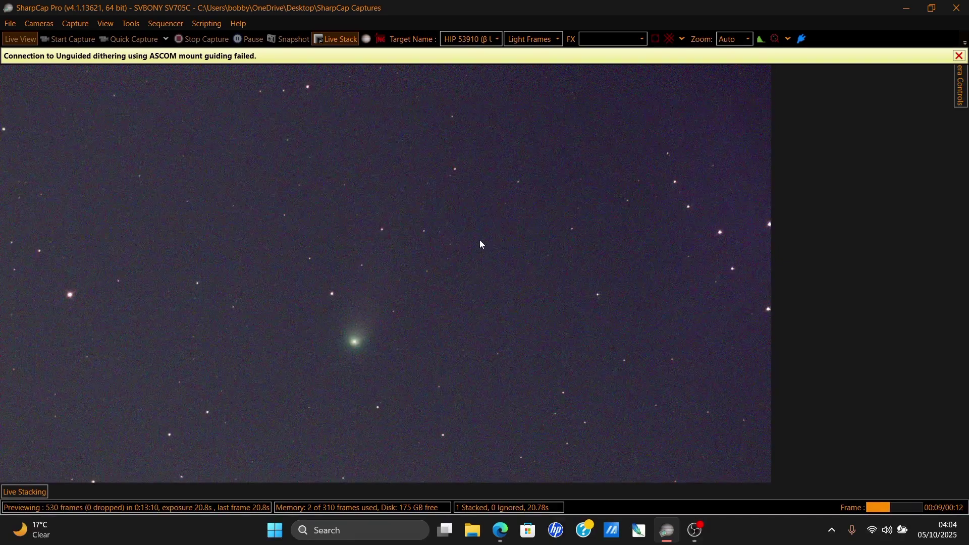
click(961, 56)
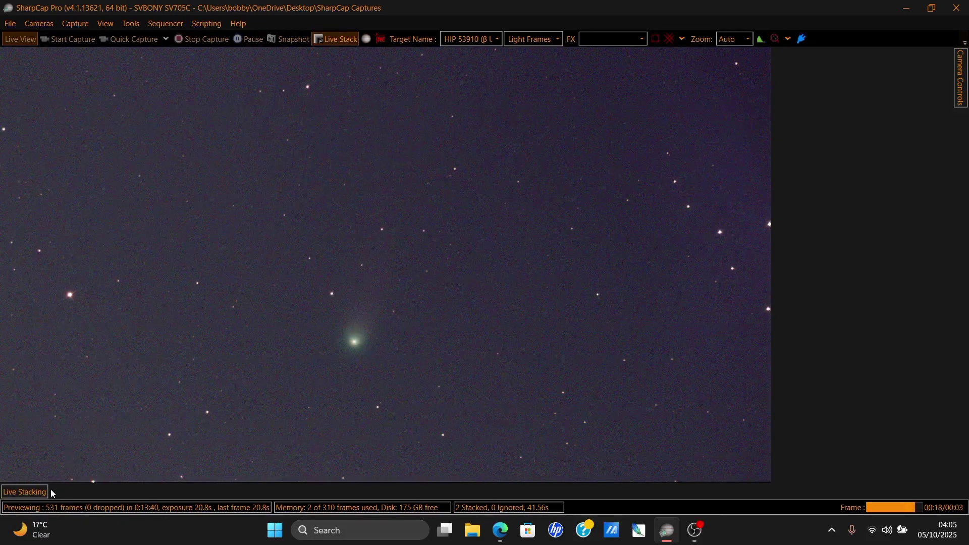
mouse_move(49, 485)
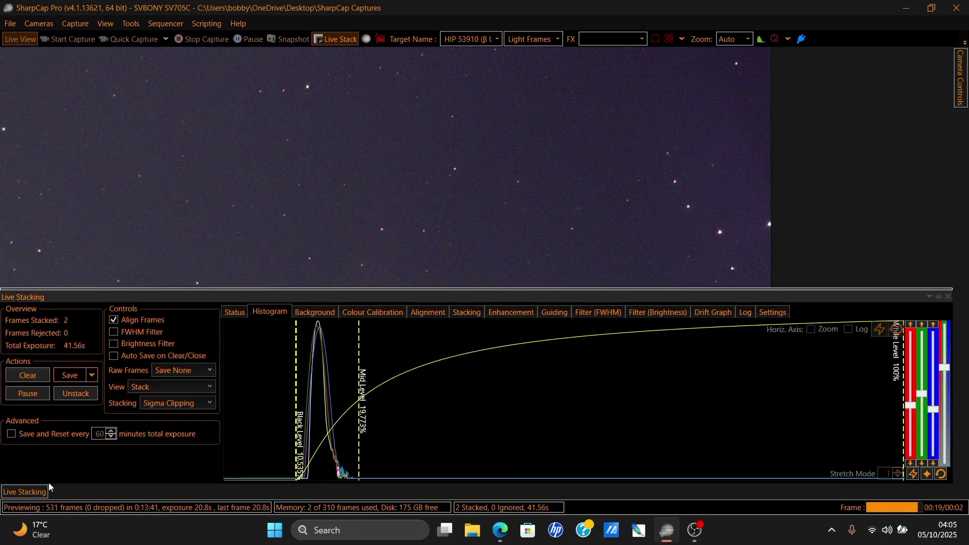
- Pause the comet live stack from the Live Stacking Actions group
click(39, 394)
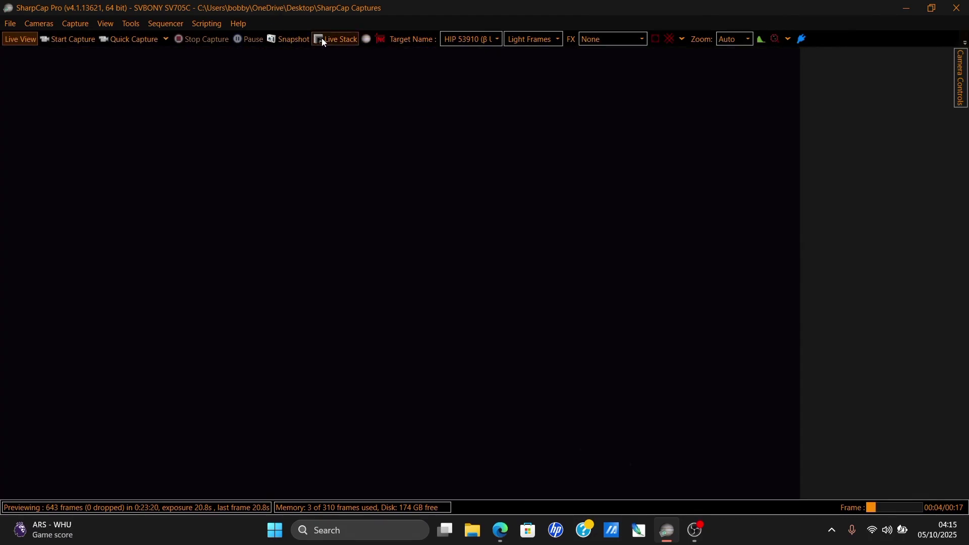
- Bring the paused stack back, Resume it, hide the panel, and dismiss the dithering warning
click(324, 42)
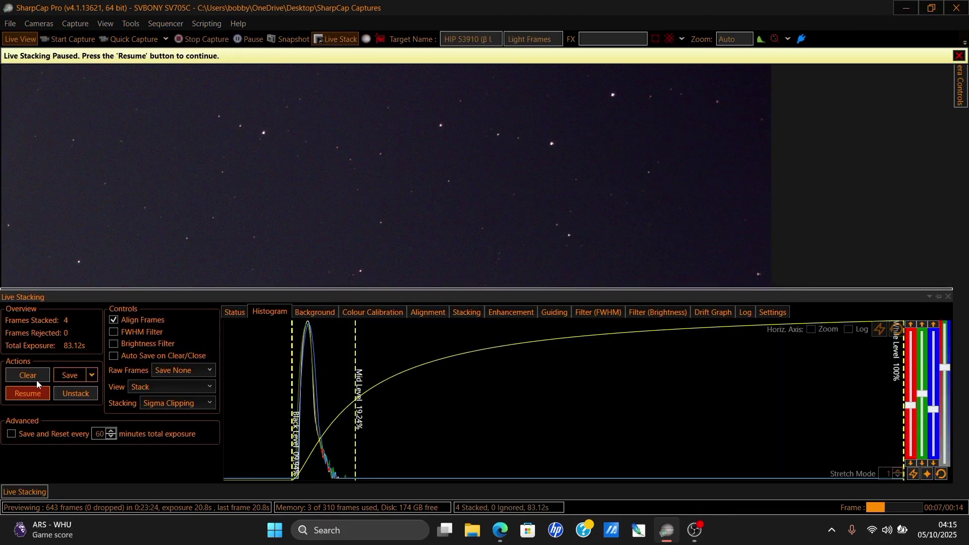
click(38, 389)
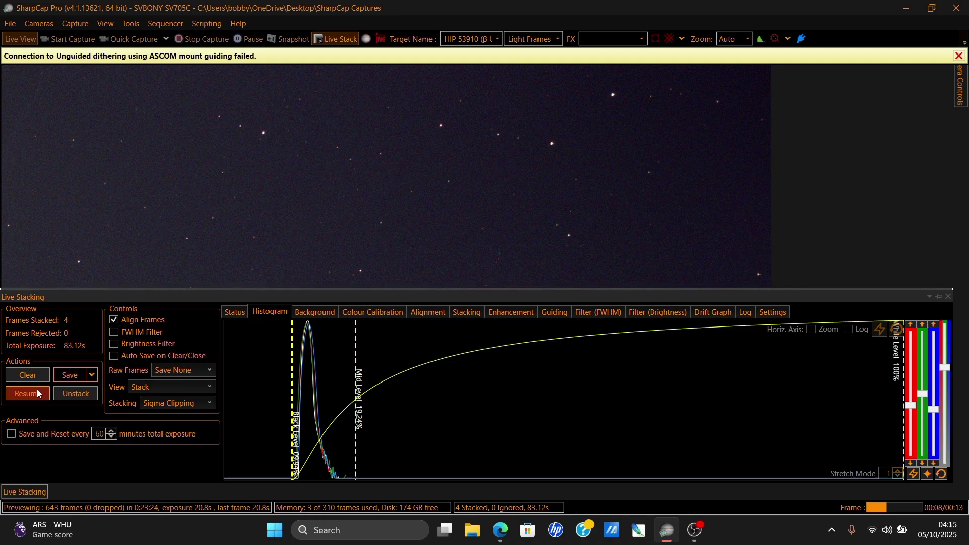
click(316, 219)
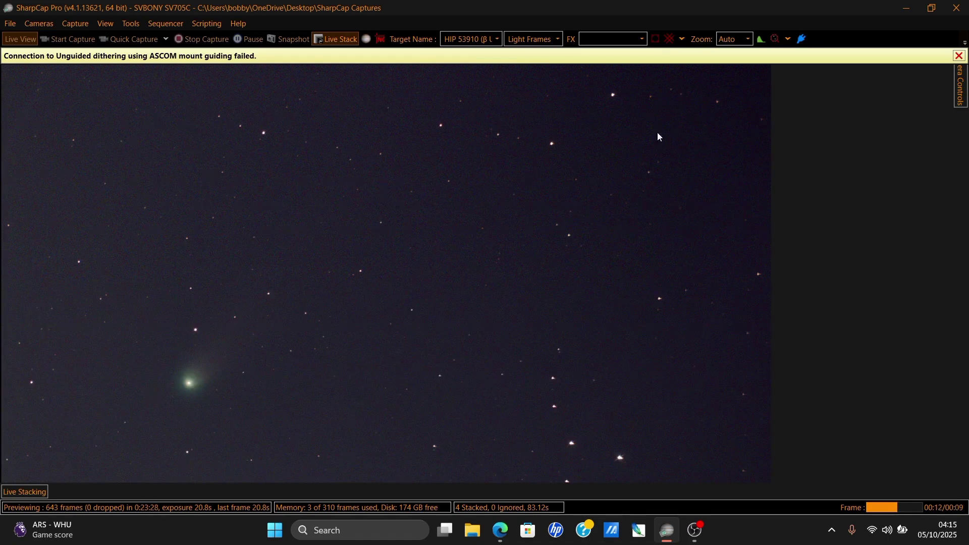
click(960, 84)
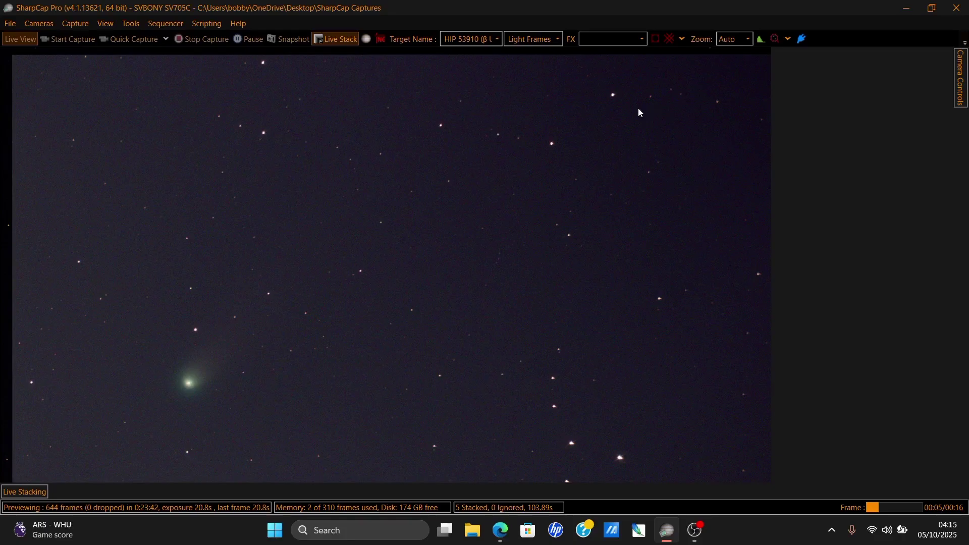
click(747, 39)
click(734, 206)
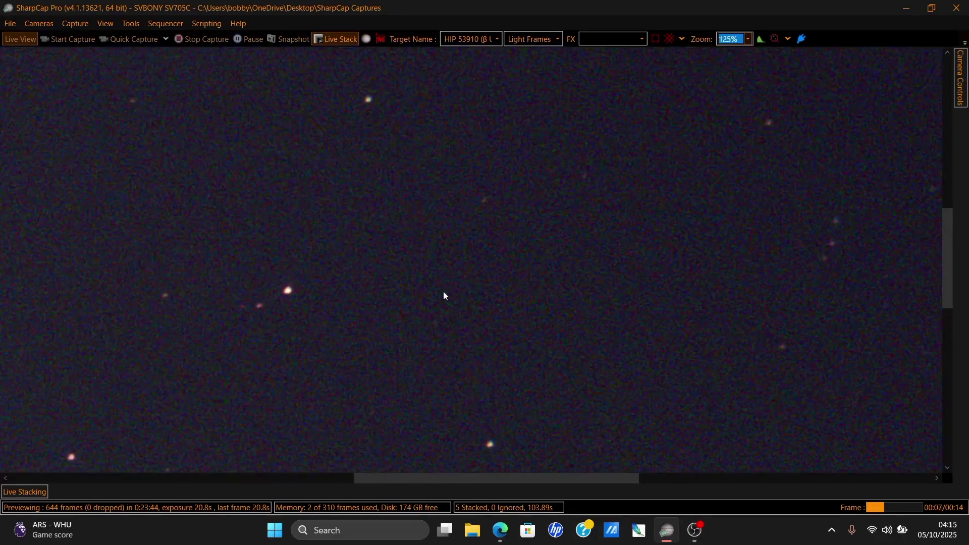
click(735, 39)
click(734, 57)
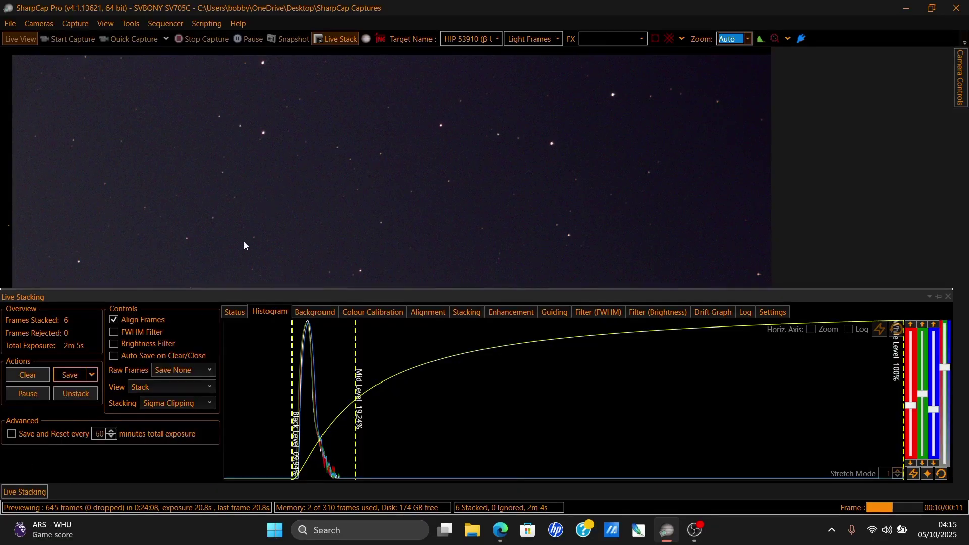
- Review the Alignment tab settings, then return to the stack Histogram tab
click(245, 239)
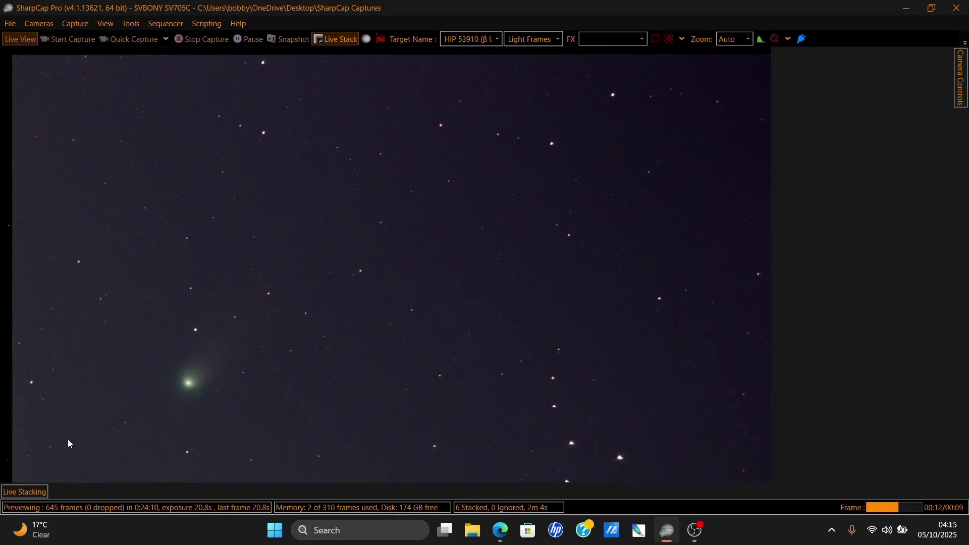
mouse_move(25, 491)
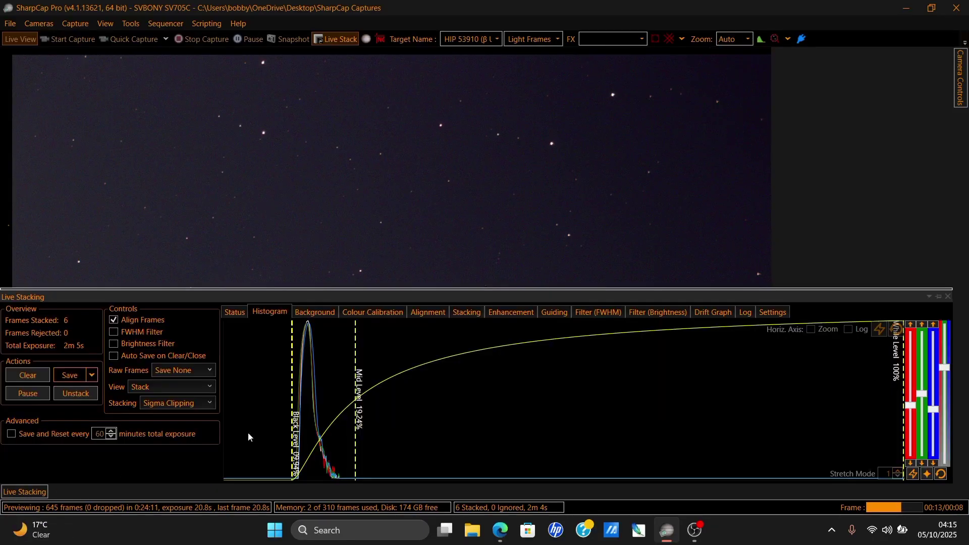
click(446, 311)
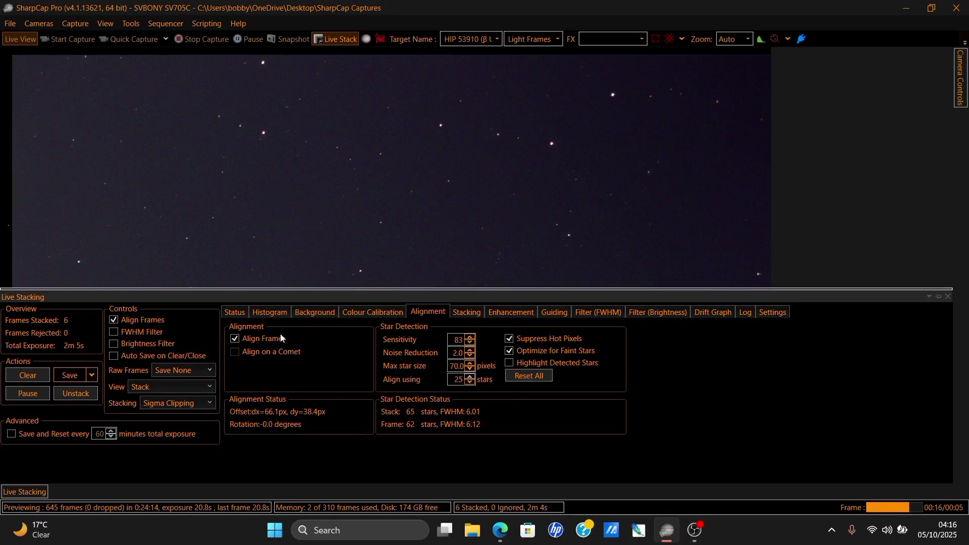
click(281, 311)
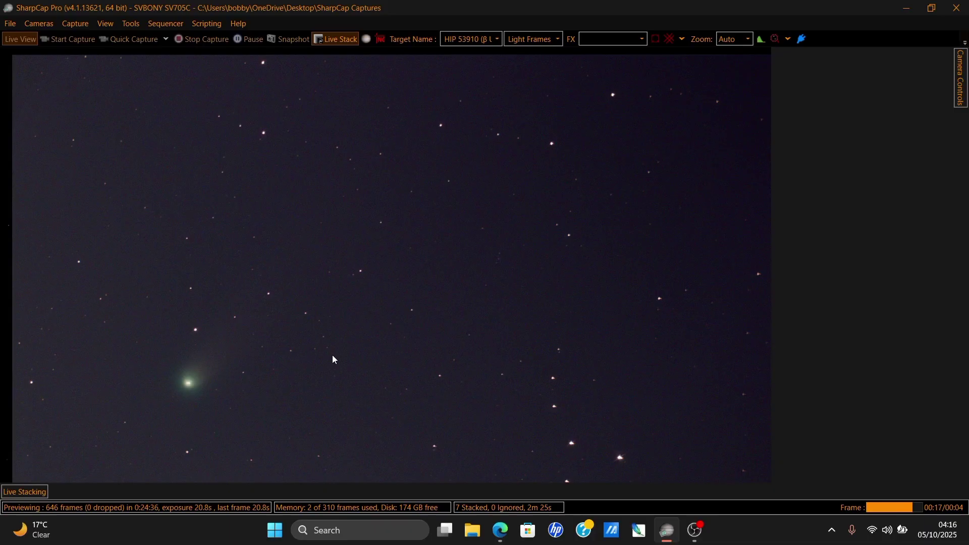
click(748, 39)
click(729, 190)
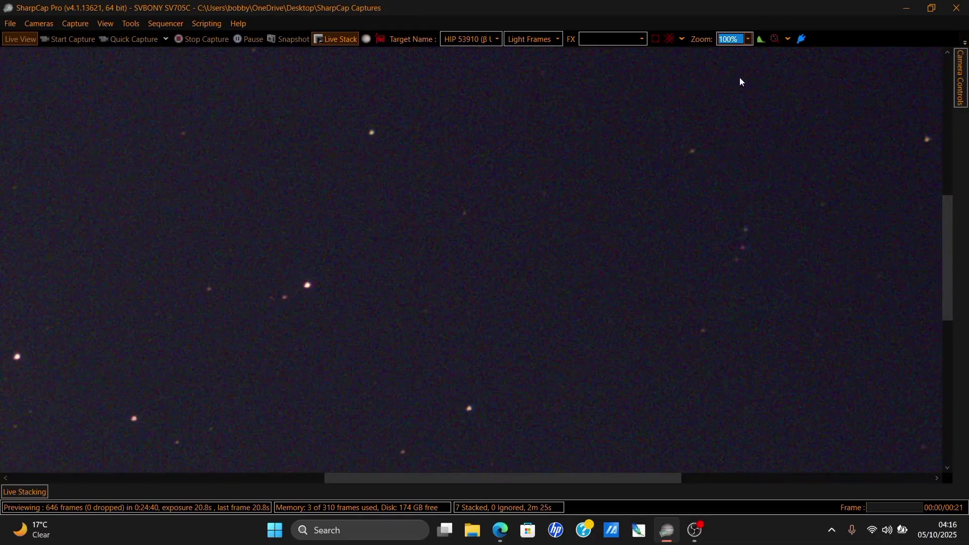
click(745, 38)
click(743, 53)
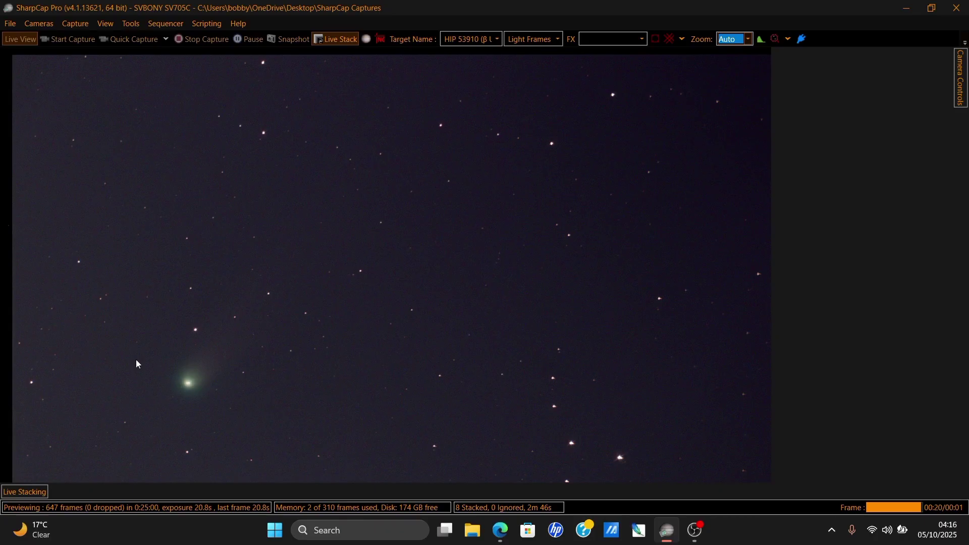
click(810, 119)
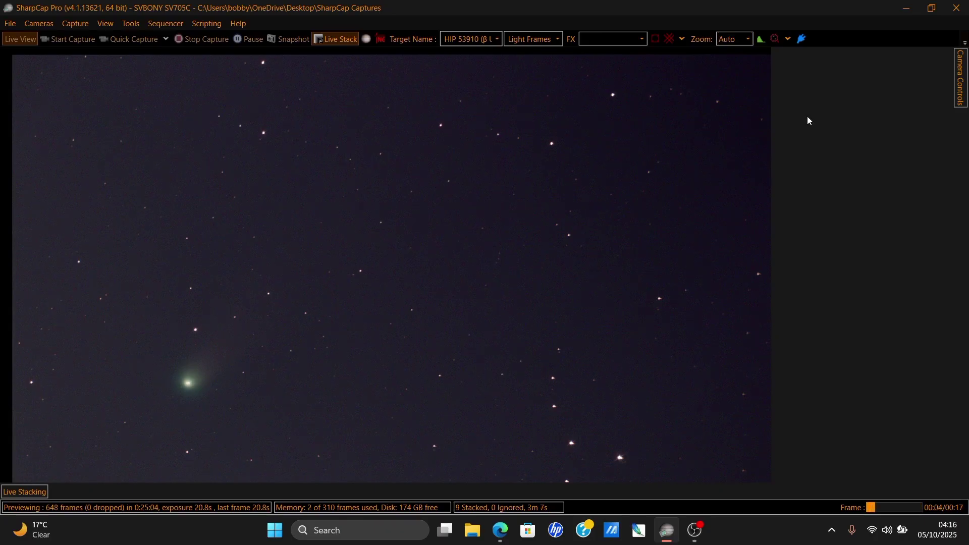
click(744, 41)
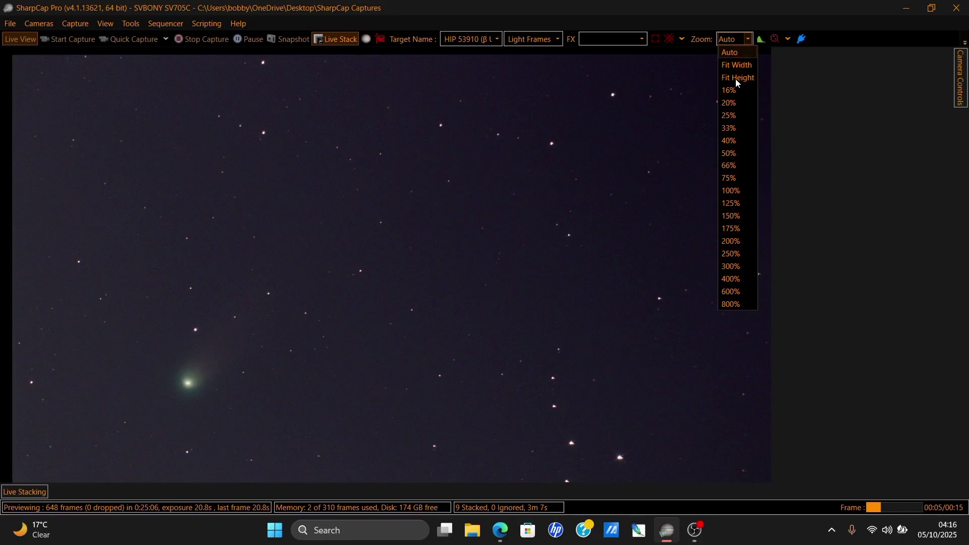
click(738, 178)
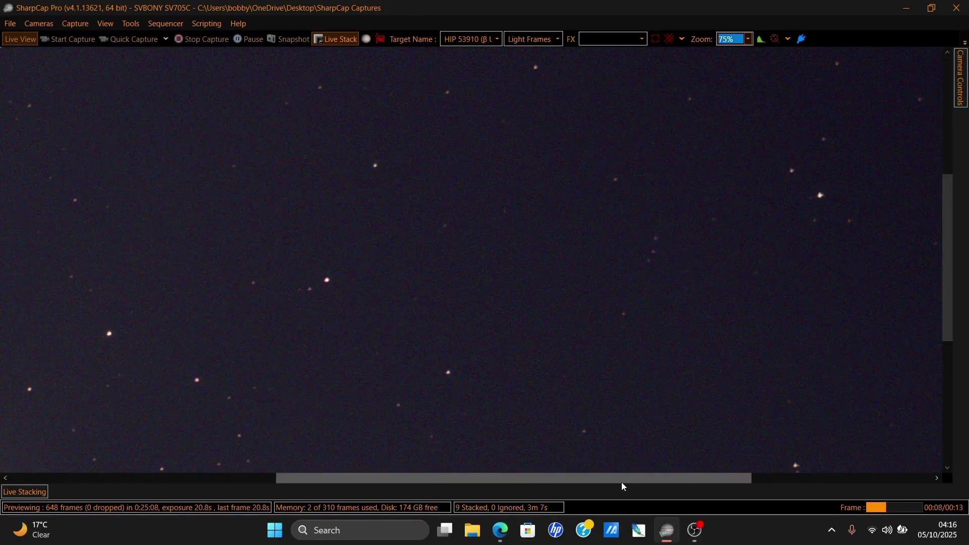
drag(622, 482, 453, 482)
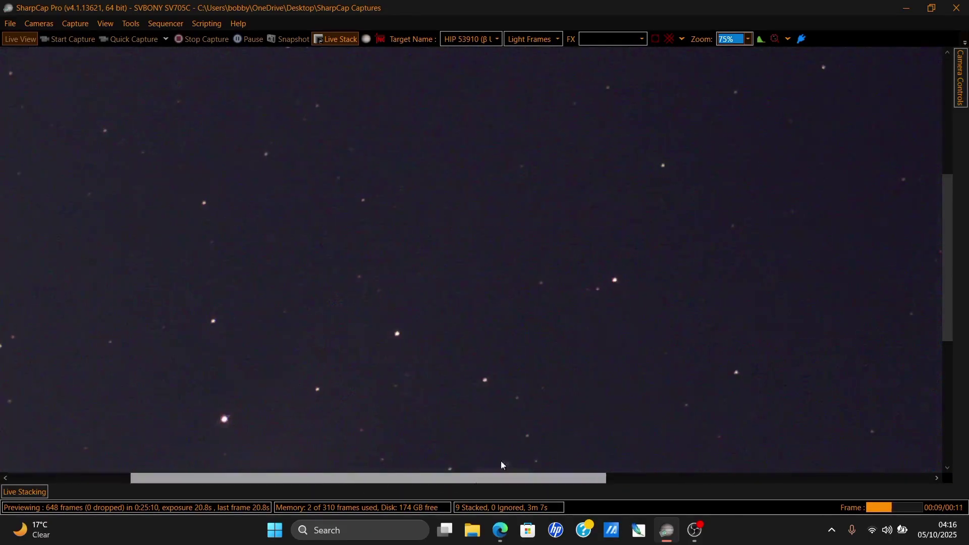
scroll(482, 434, down, 5)
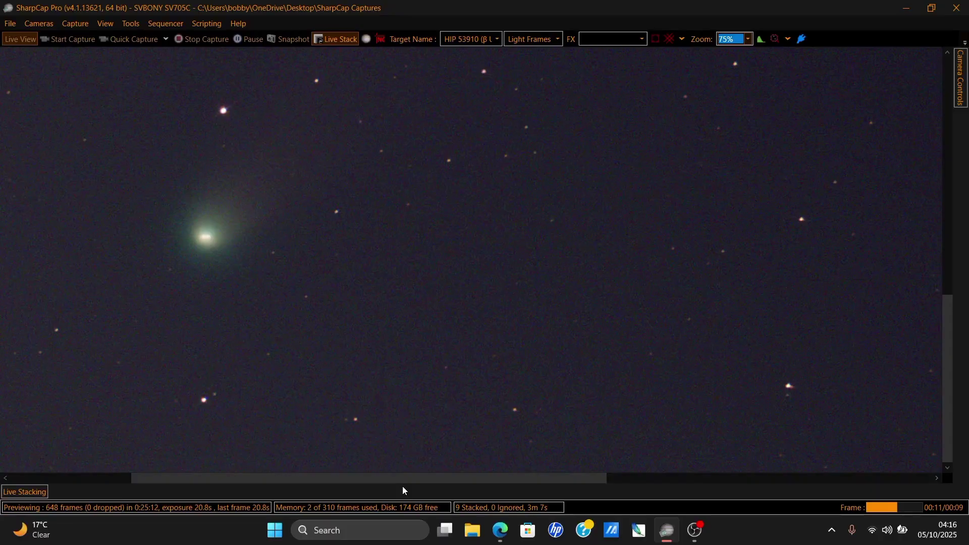
scroll(223, 258, up, 3)
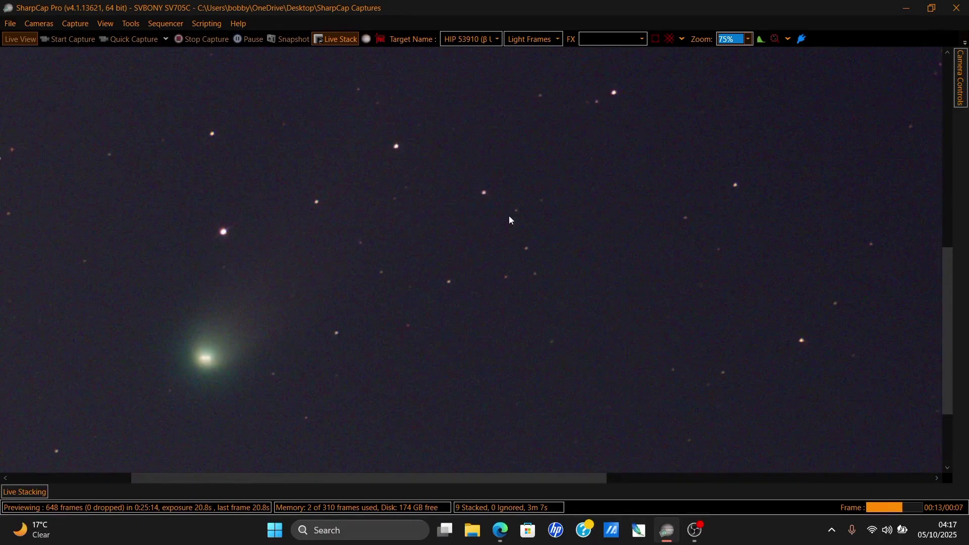
click(726, 43)
click(724, 51)
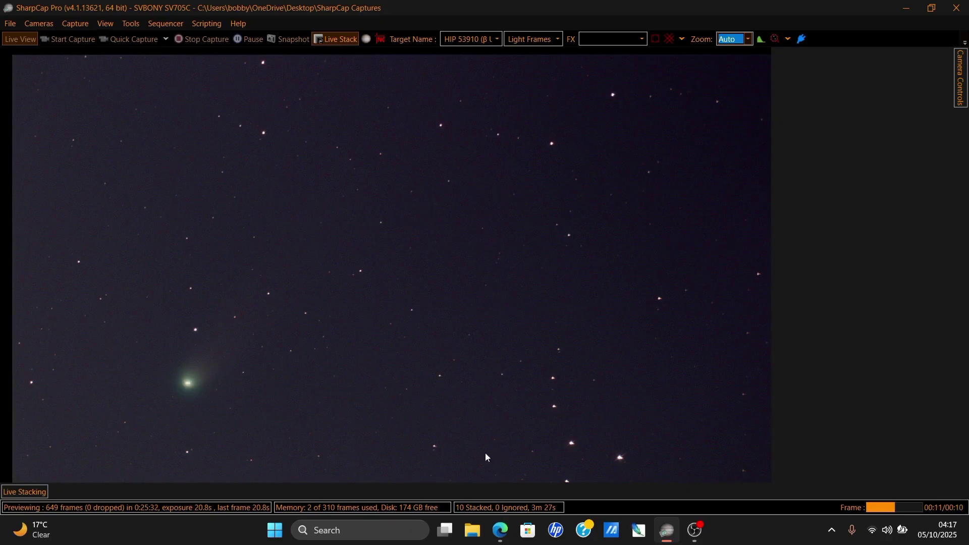
- Save the 10-frame stack as FITS, dismiss the saved notice, and stop live stacking
click(13, 491)
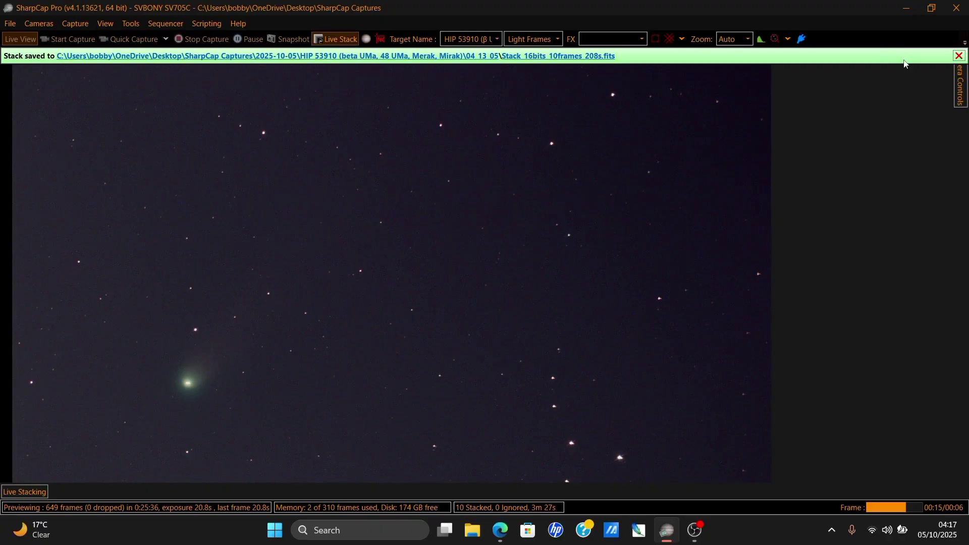
click(959, 56)
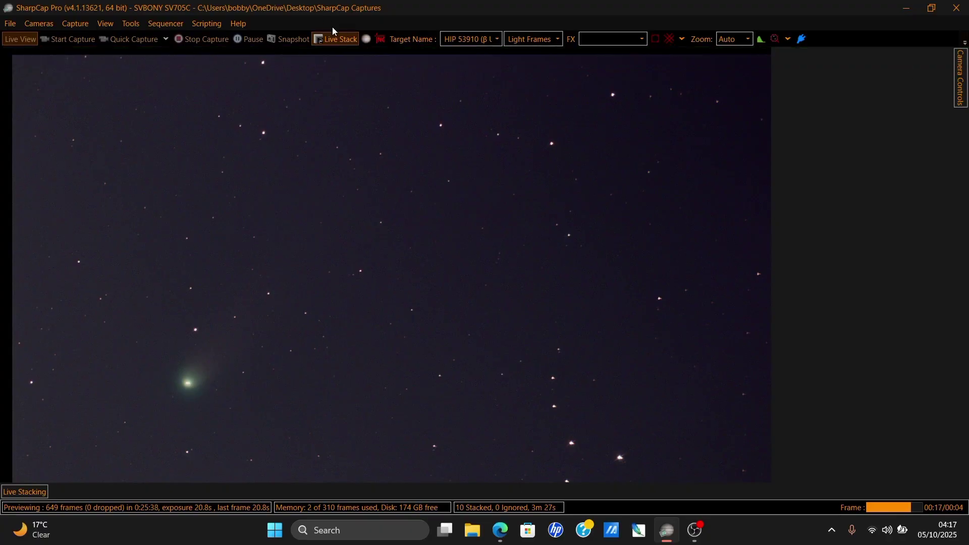
click(345, 41)
- Shorten the exposure and raise the gain to 620 for a quick camera preview
mouse_move(961, 108)
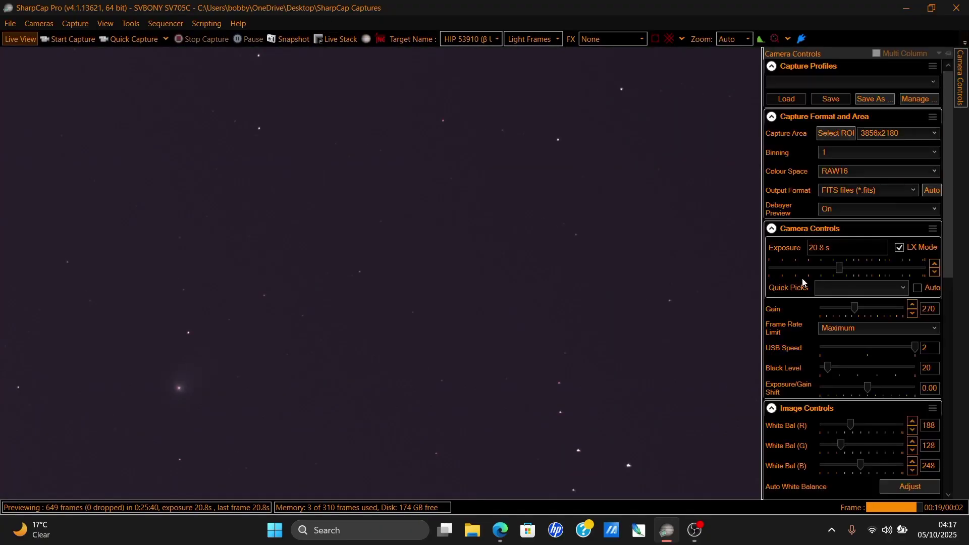
click(780, 269)
click(894, 306)
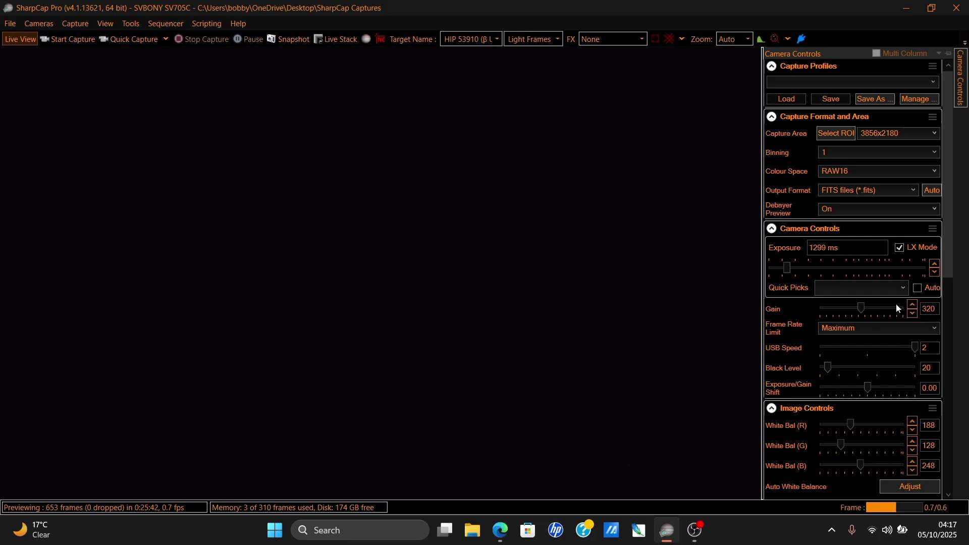
click(896, 305)
click(898, 305)
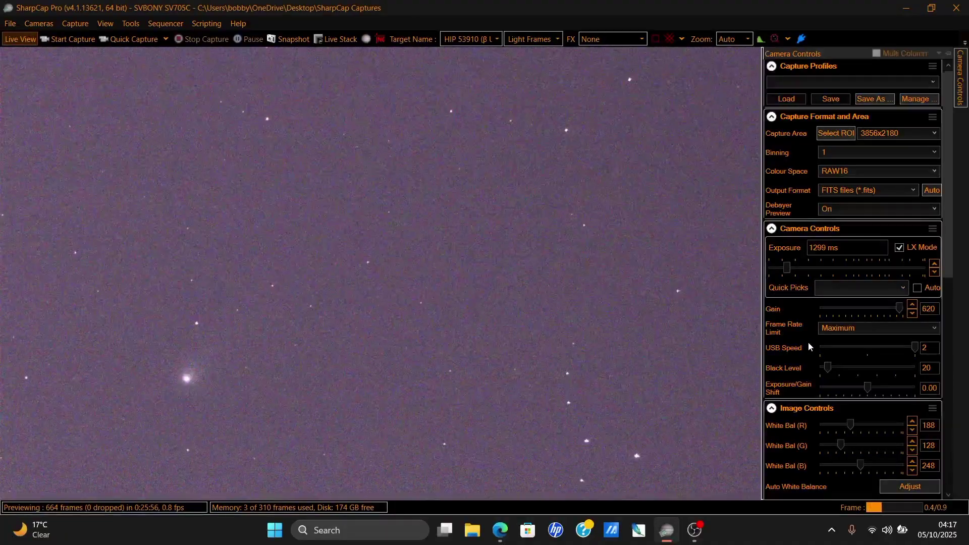
- Restore gain 270 and 20.8 s exposure, and show the live stack again
click(833, 304)
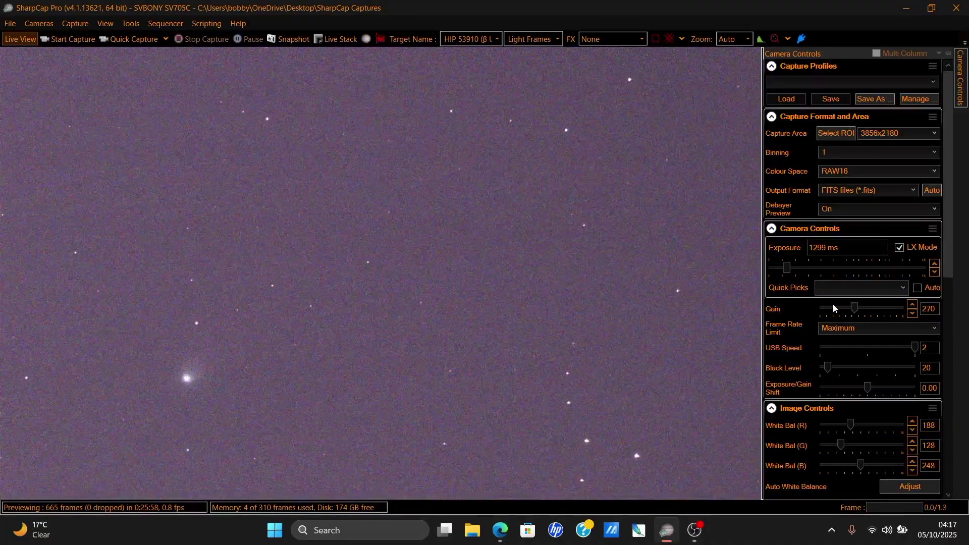
click(864, 266)
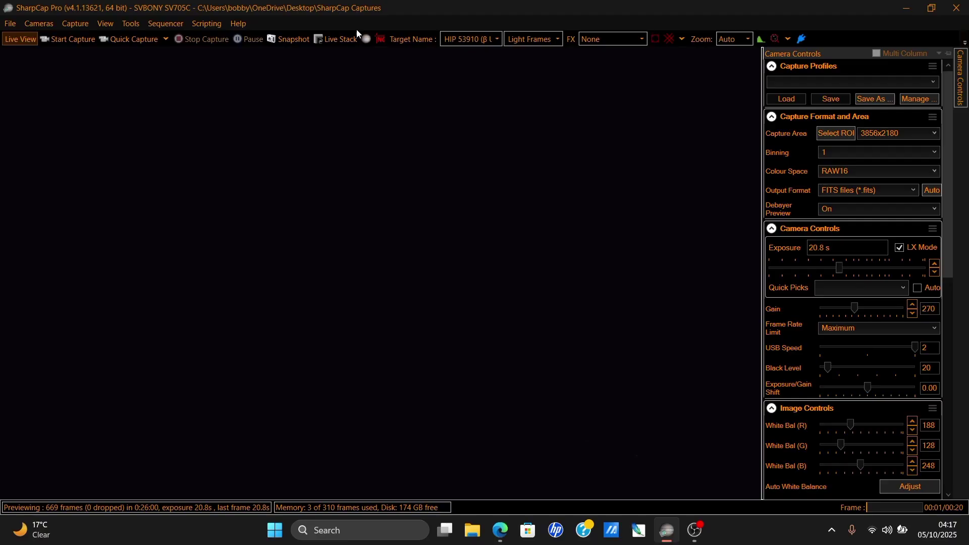
click(344, 43)
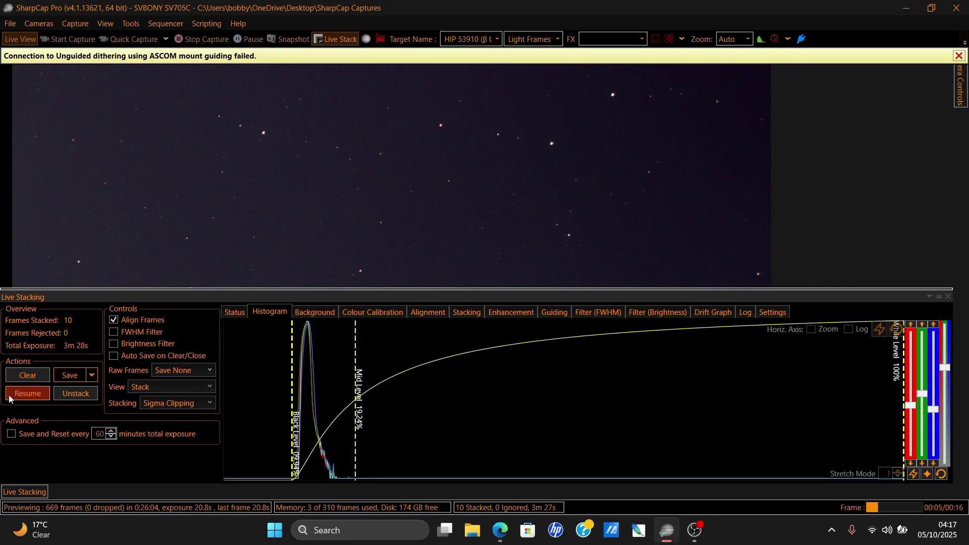
- Resume the stack, review the per-frame FWHM history in the Filter tab, then return to Histogram
click(15, 398)
click(610, 310)
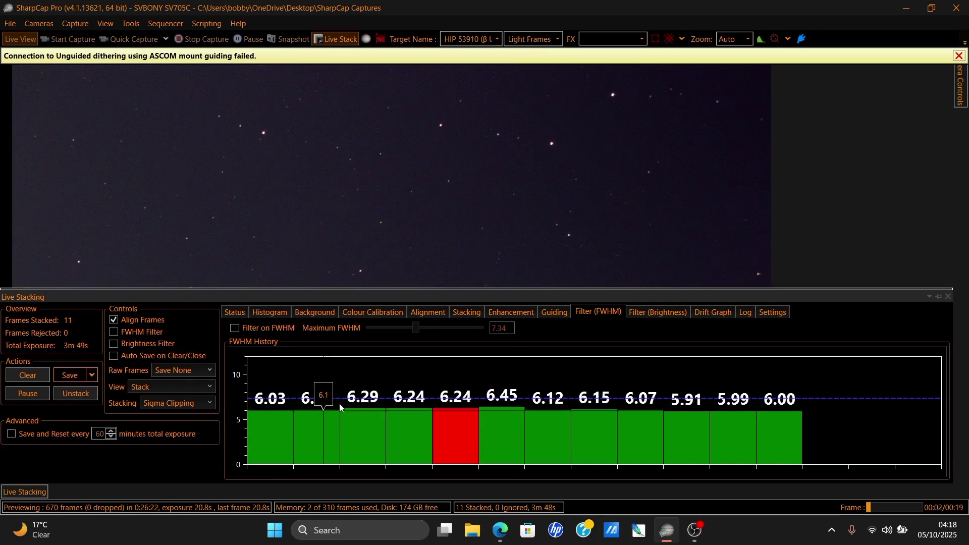
click(272, 312)
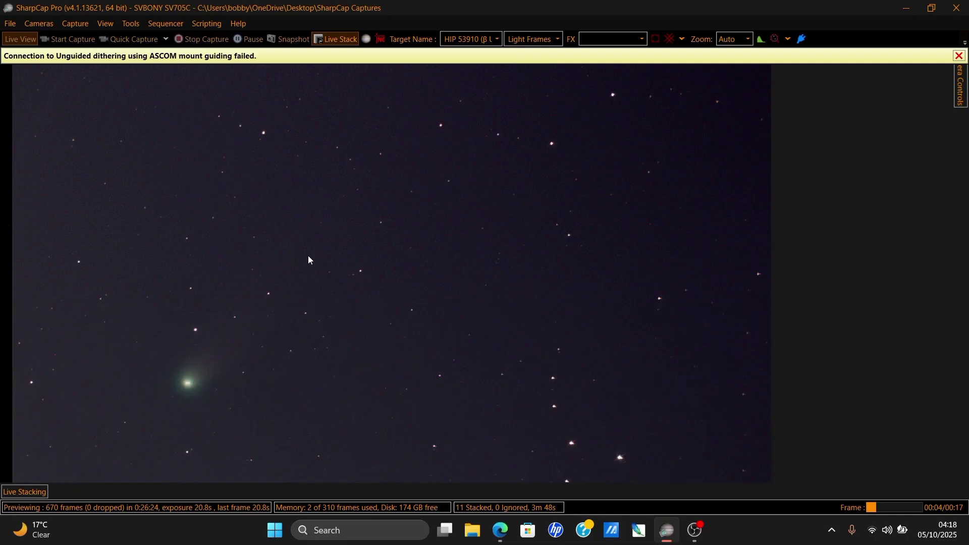
click(733, 39)
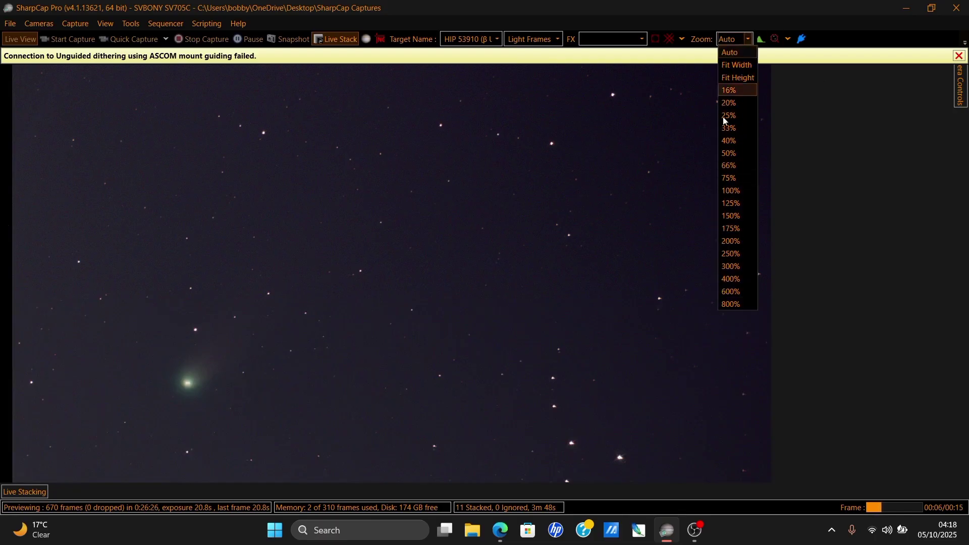
click(734, 187)
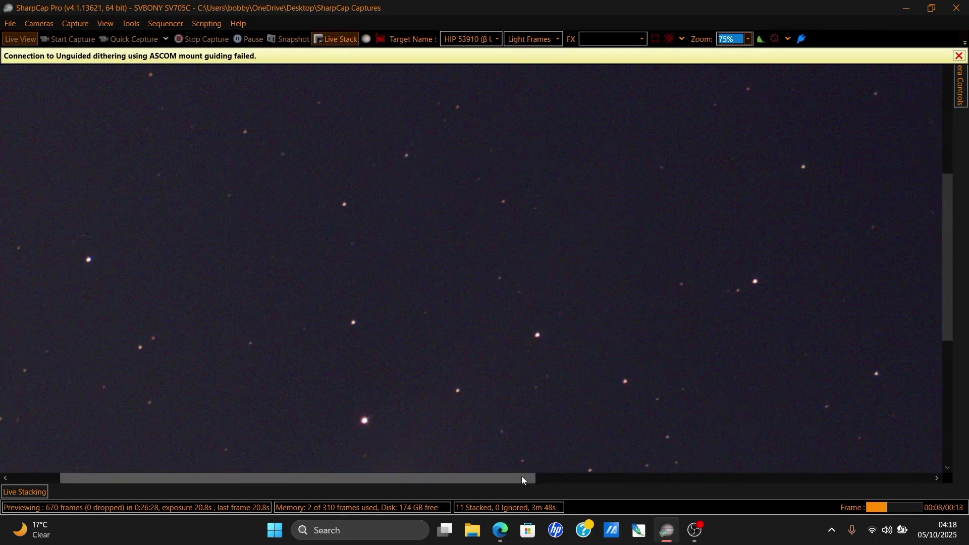
drag(522, 477, 350, 480)
scroll(365, 452, up, 1)
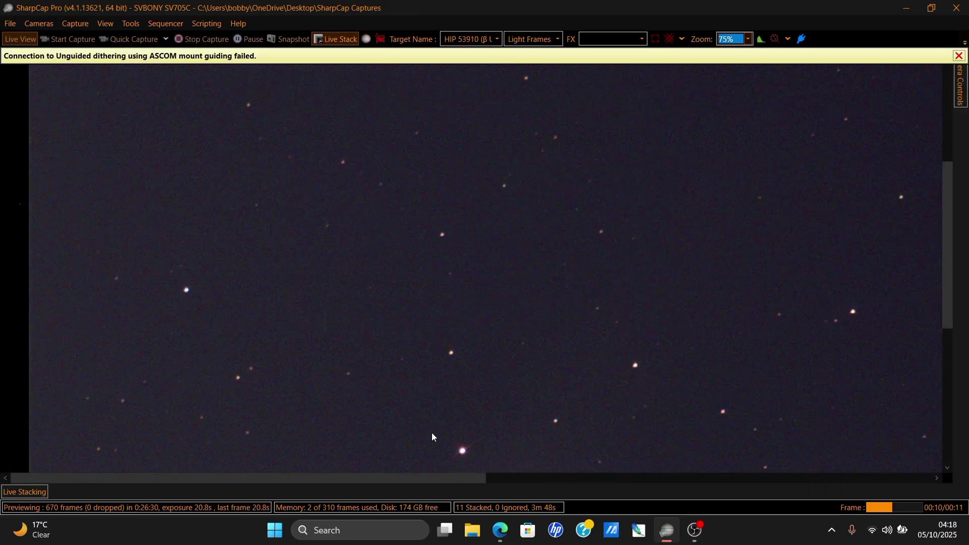
scroll(431, 432, up, 5)
scroll(432, 428, down, 6)
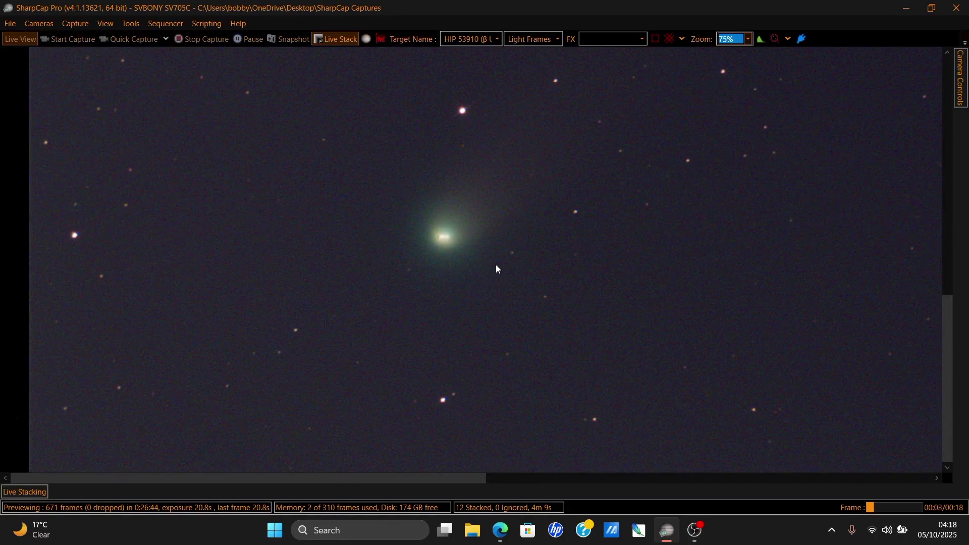
scroll(493, 273, up, 2)
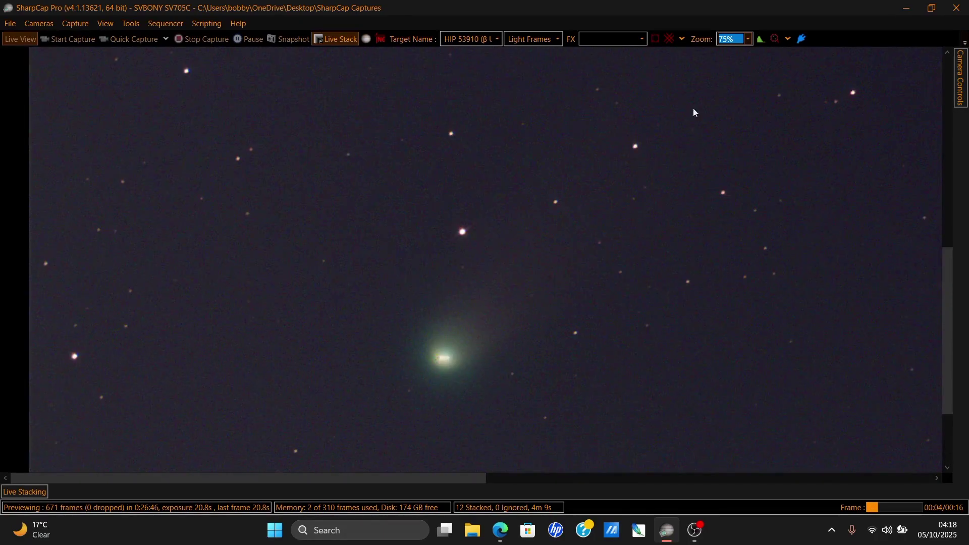
click(741, 40)
click(736, 53)
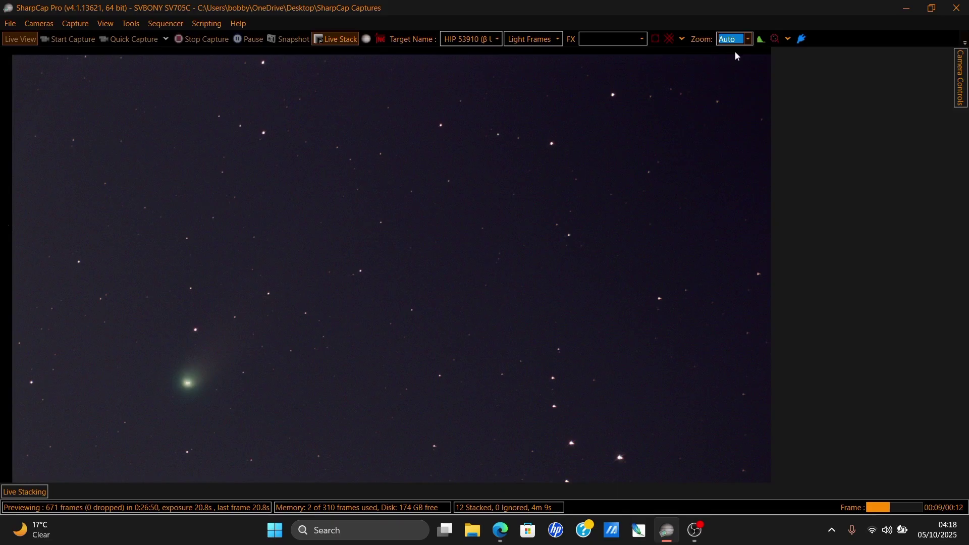
click(638, 398)
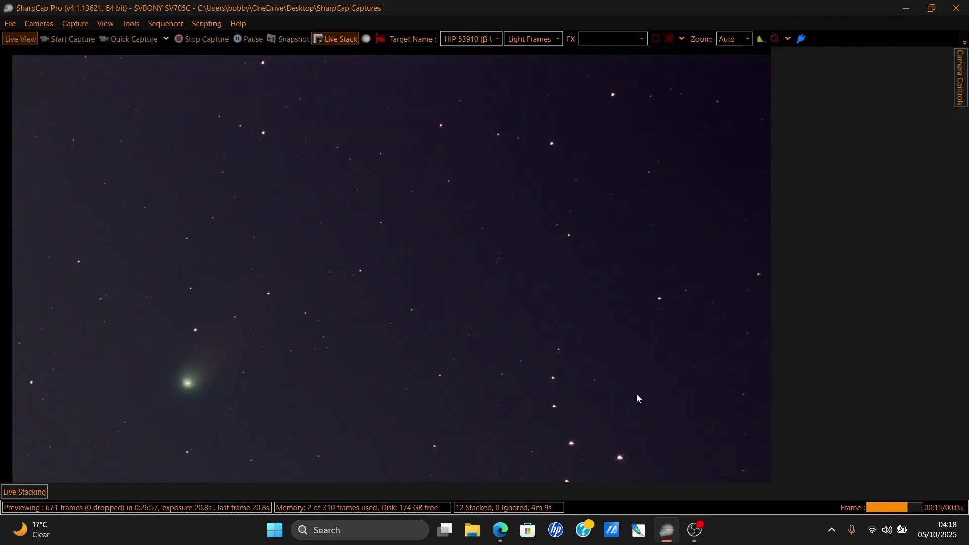